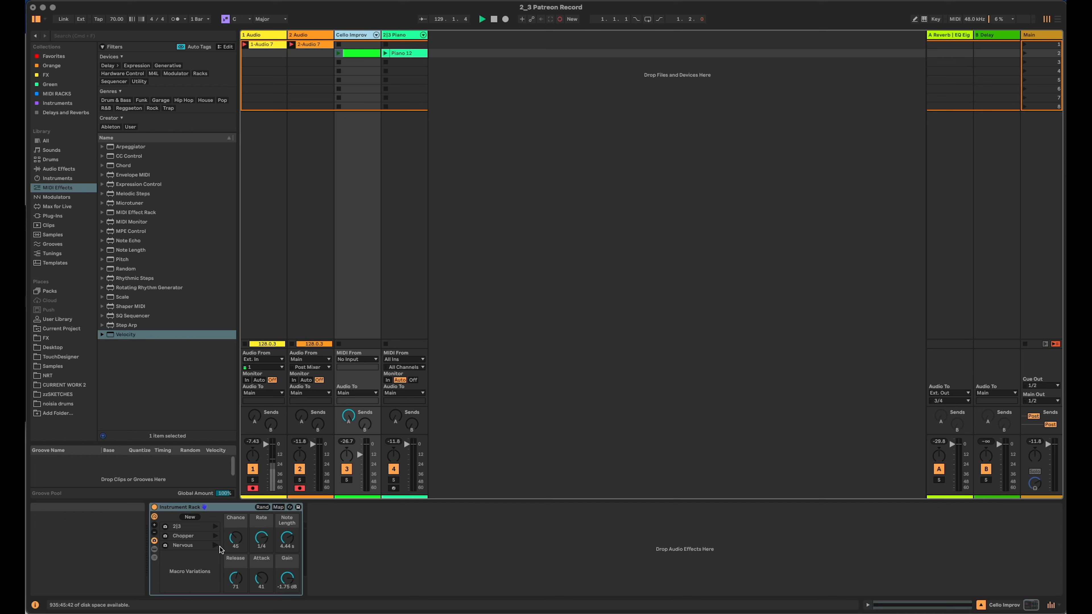
Show the Cello Improv rack's nested devices and chain list, and examine its clip's C3 note and the Arpeggiator settings.
click(155, 550)
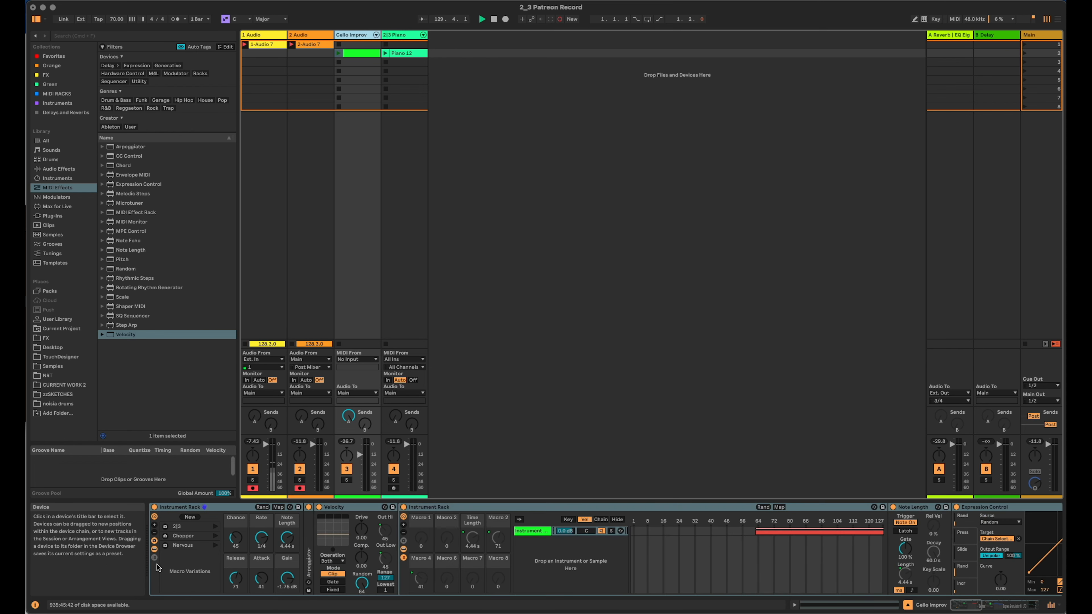
click(357, 51)
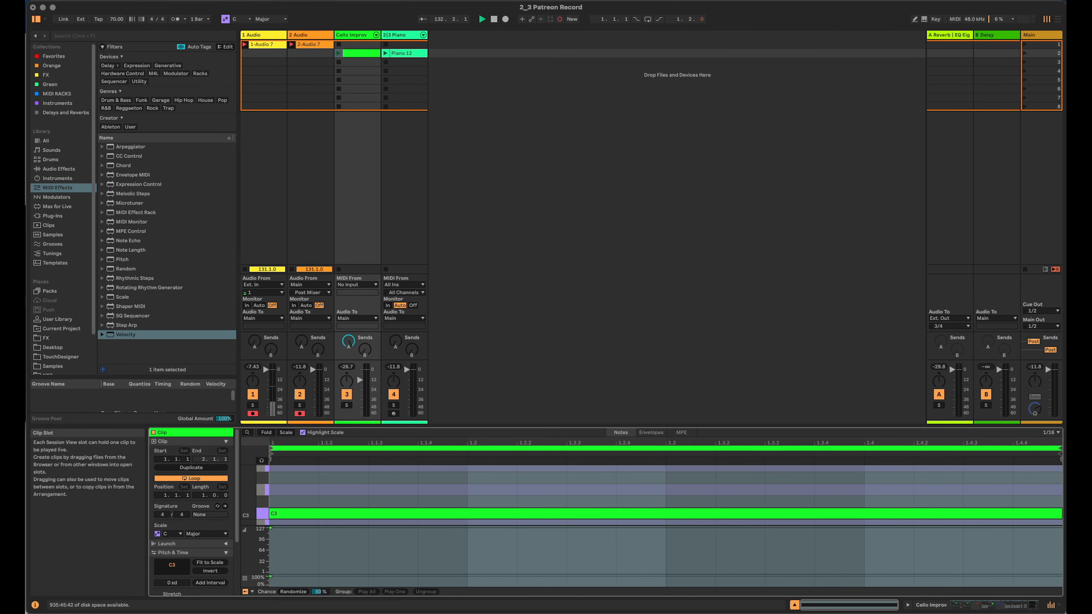
click(1000, 604)
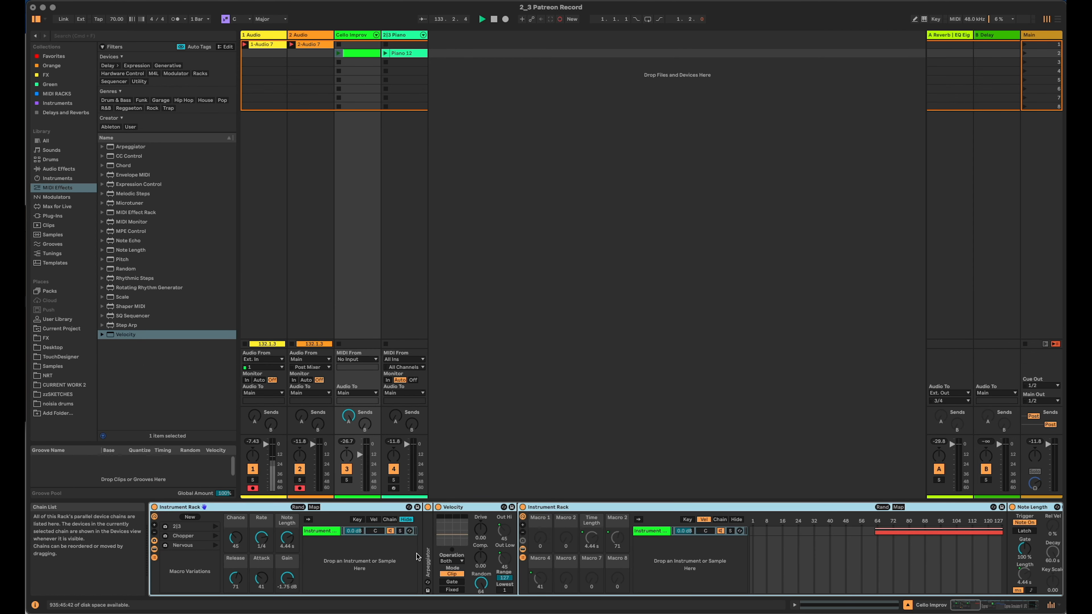
double_click(430, 554)
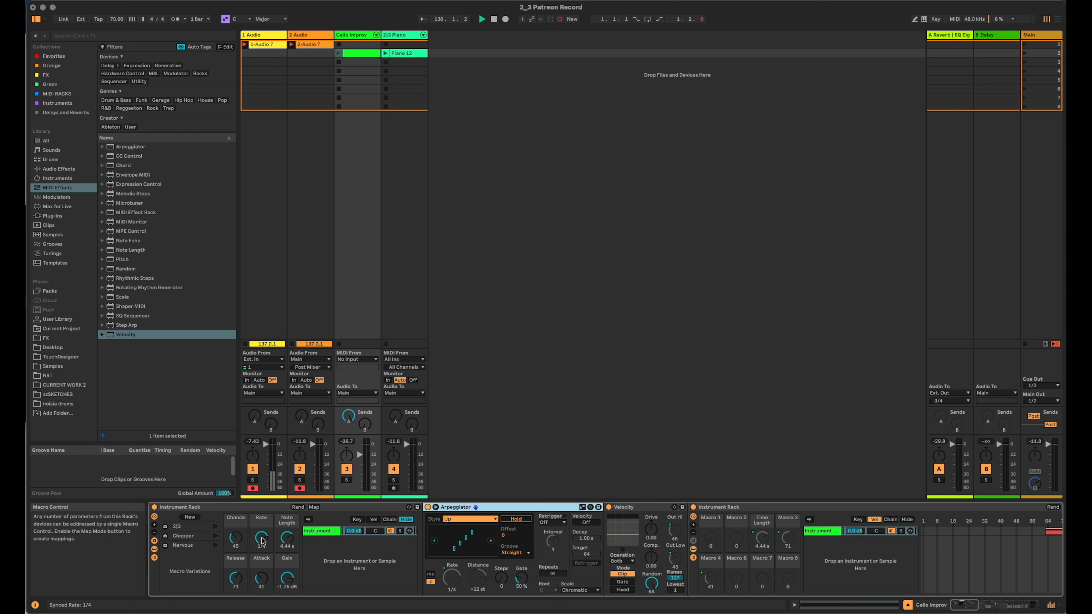
double_click(461, 509)
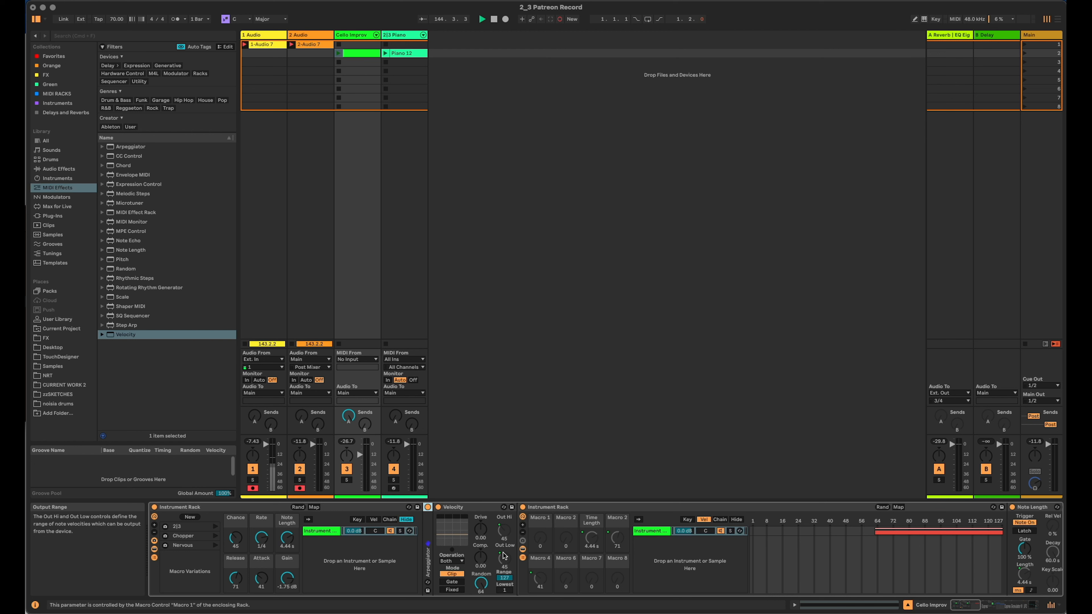
Sweep the cello rack's Chance macro through 65, 127 and 0, and settle it at 49.
mouse_move(235, 538)
mouse_down()
mouse_move(235, 555)
mouse_move(236, 518)
mouse_up()
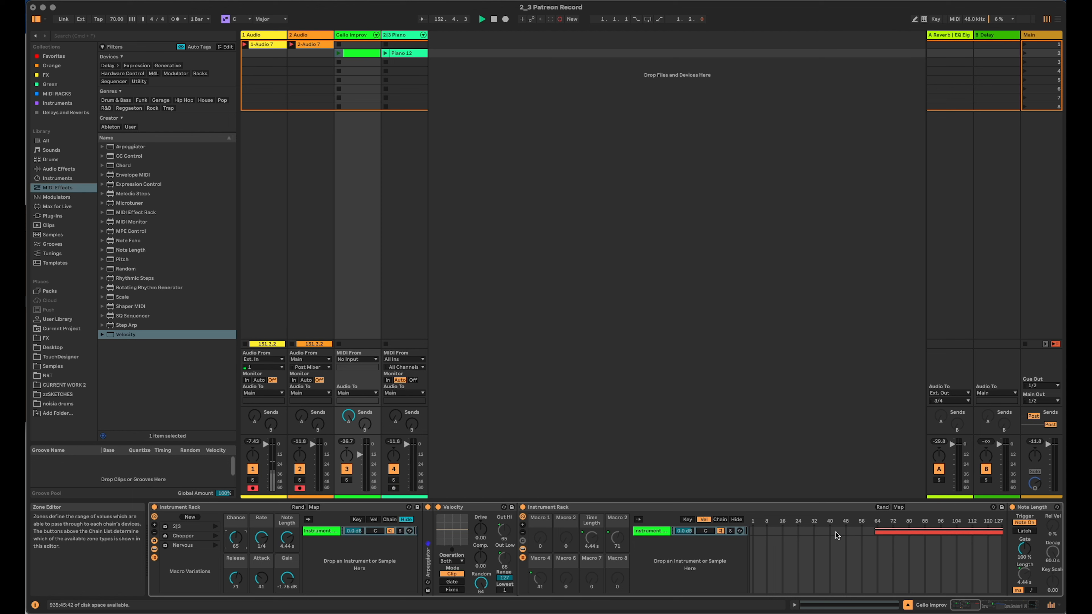
drag(235, 538, 235, 510)
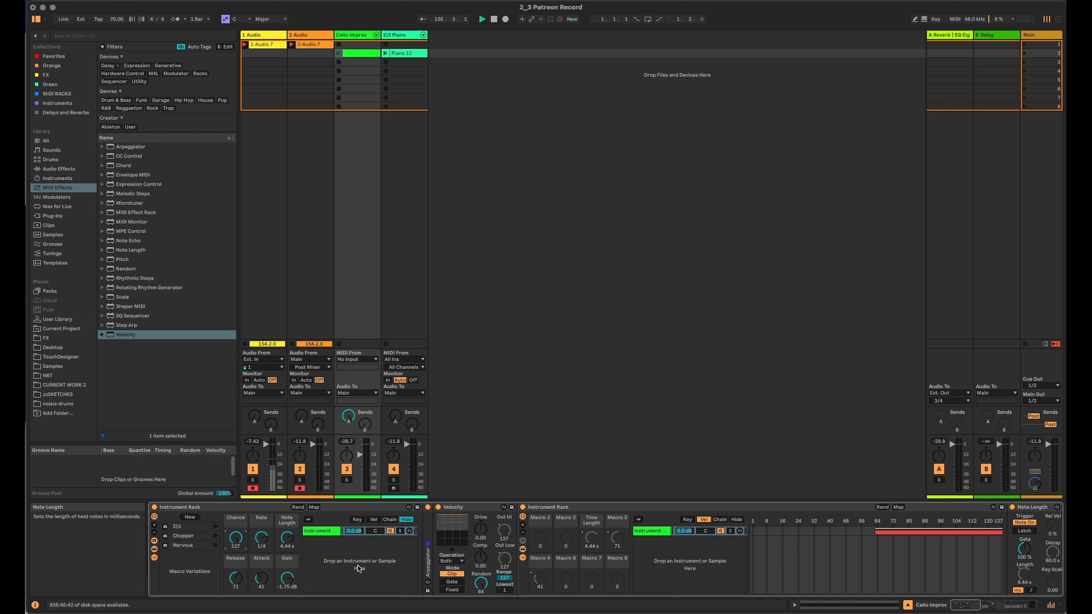
drag(236, 538, 236, 589)
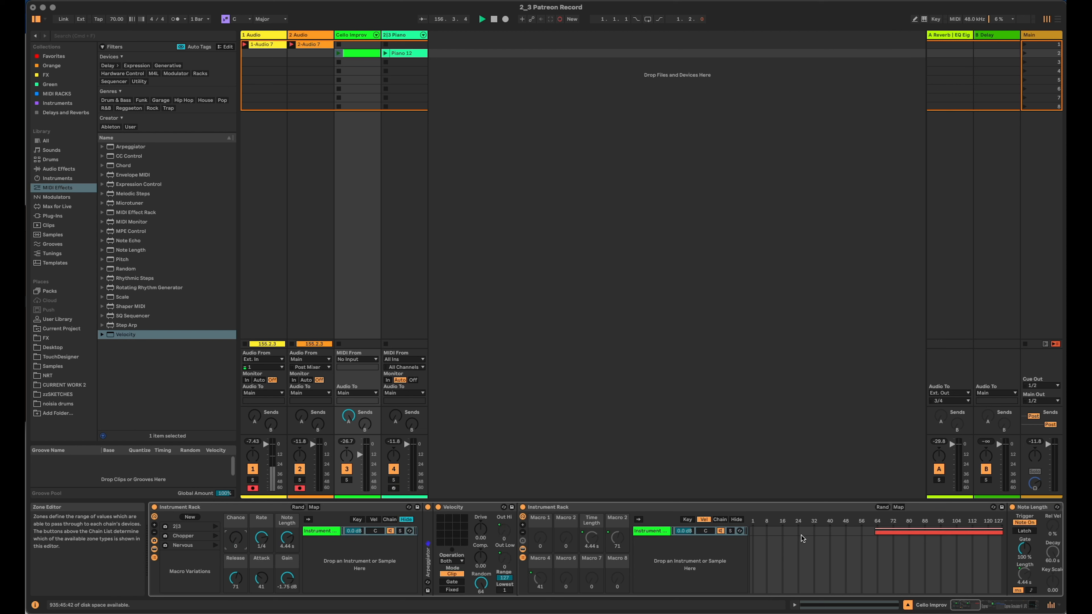
drag(236, 538, 236, 514)
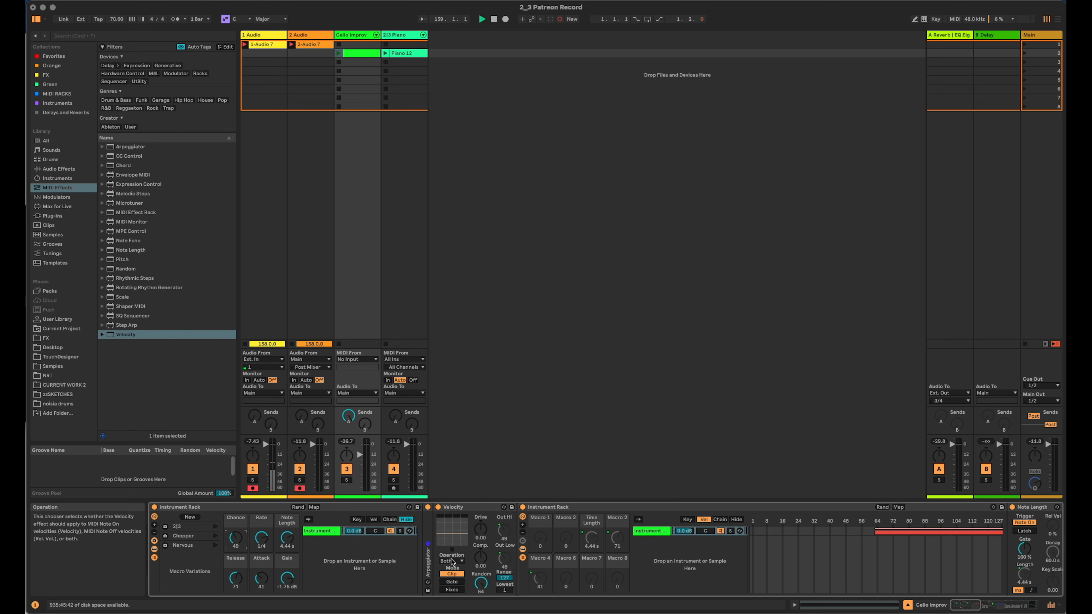
double_click(365, 54)
drag(271, 578, 271, 581)
key(super+z)
key(super+z)
key(super+shift+z)
click(1025, 606)
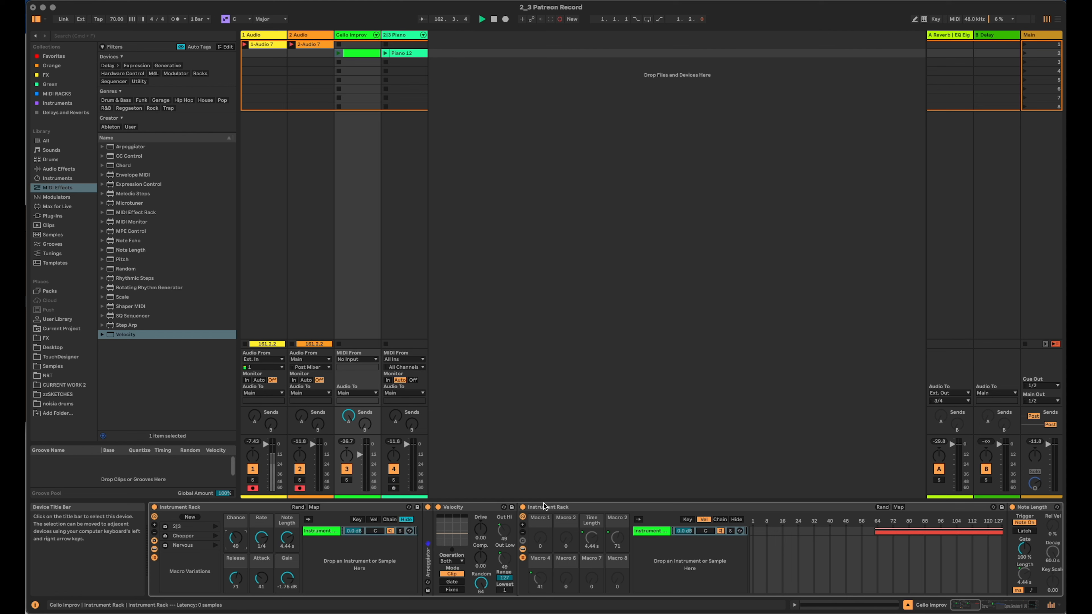
Examine the nested Instrument Rack's velocity zone, the Note Length device and the Expression Control targeting the chain selector.
click(569, 505)
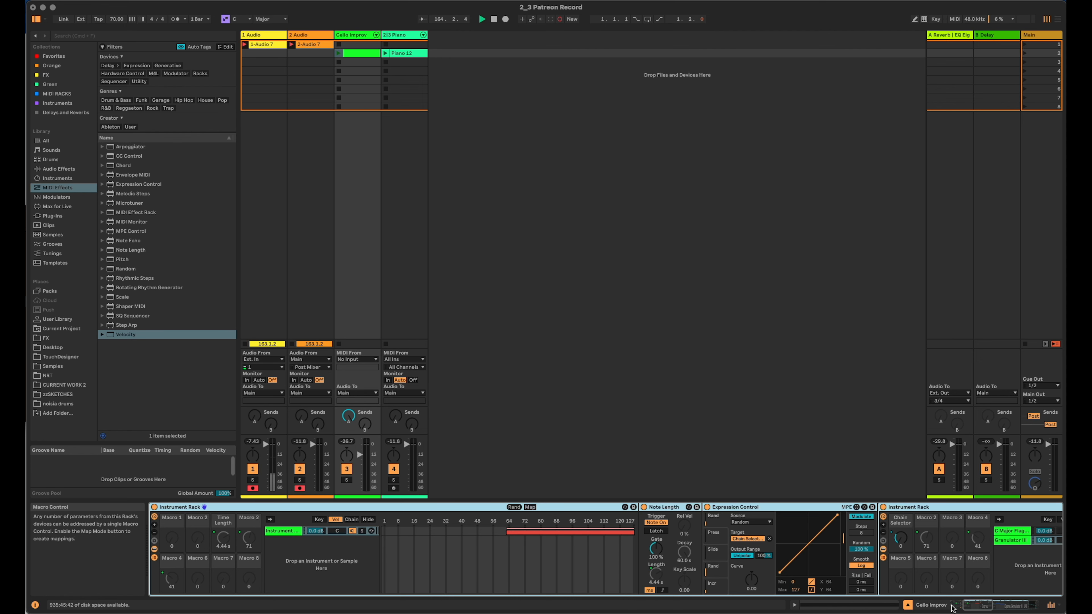
click(982, 607)
drag(983, 606, 986, 606)
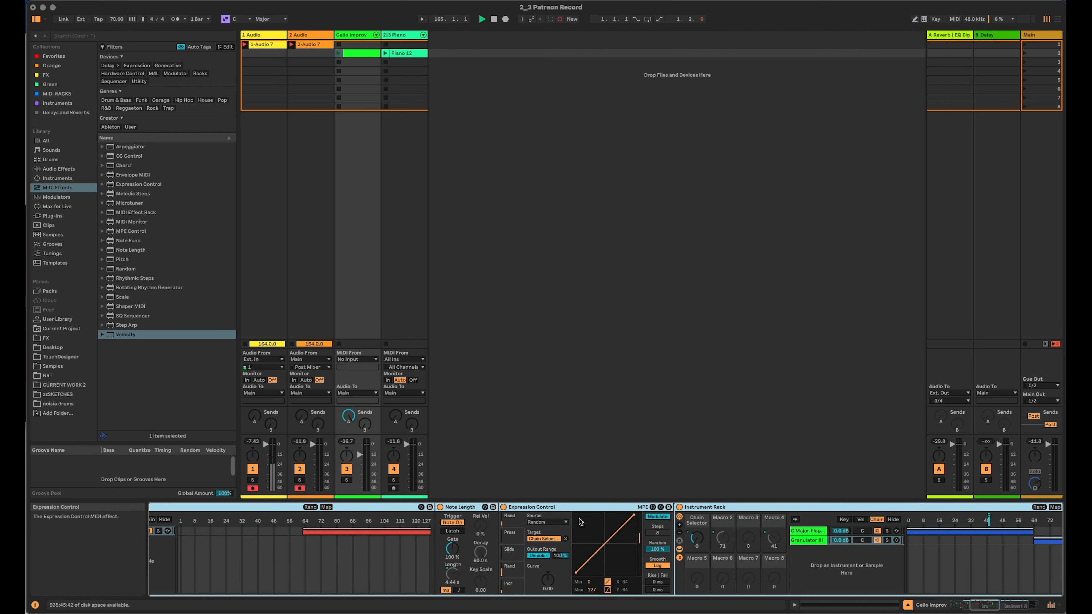
click(579, 507)
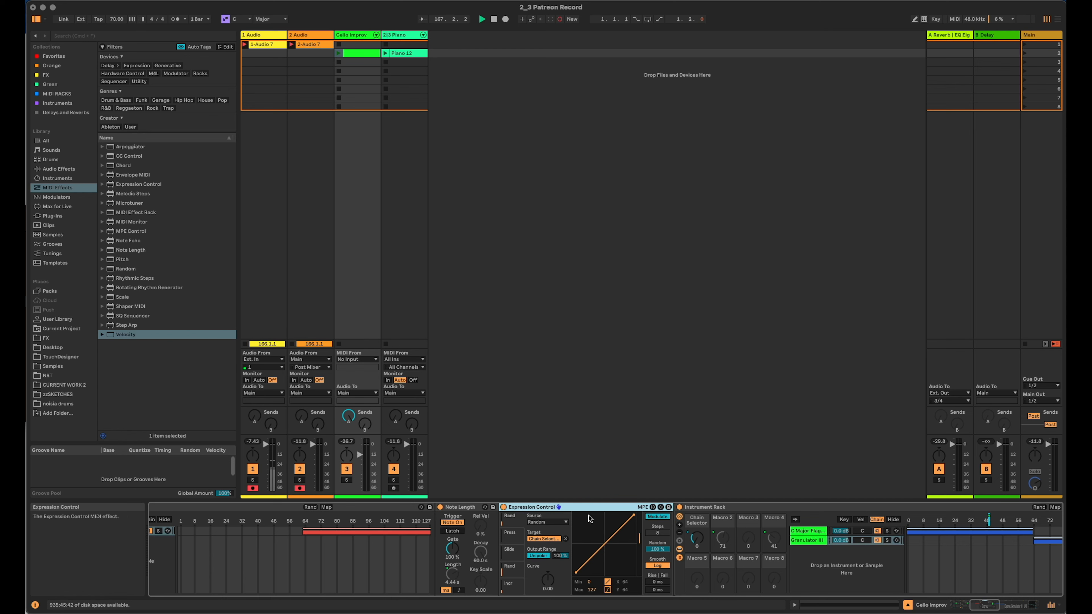
Select the C Major Flageolet chain in the inner rack and examine its zone, Expression Control and sample instrument.
drag(979, 604, 992, 608)
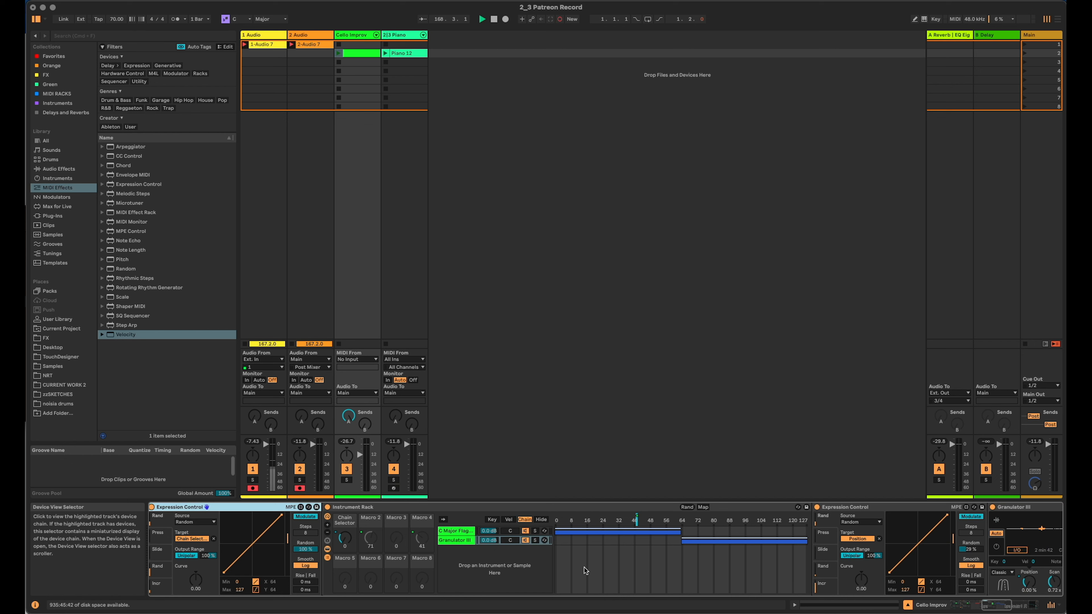
click(456, 531)
drag(1009, 607, 1023, 607)
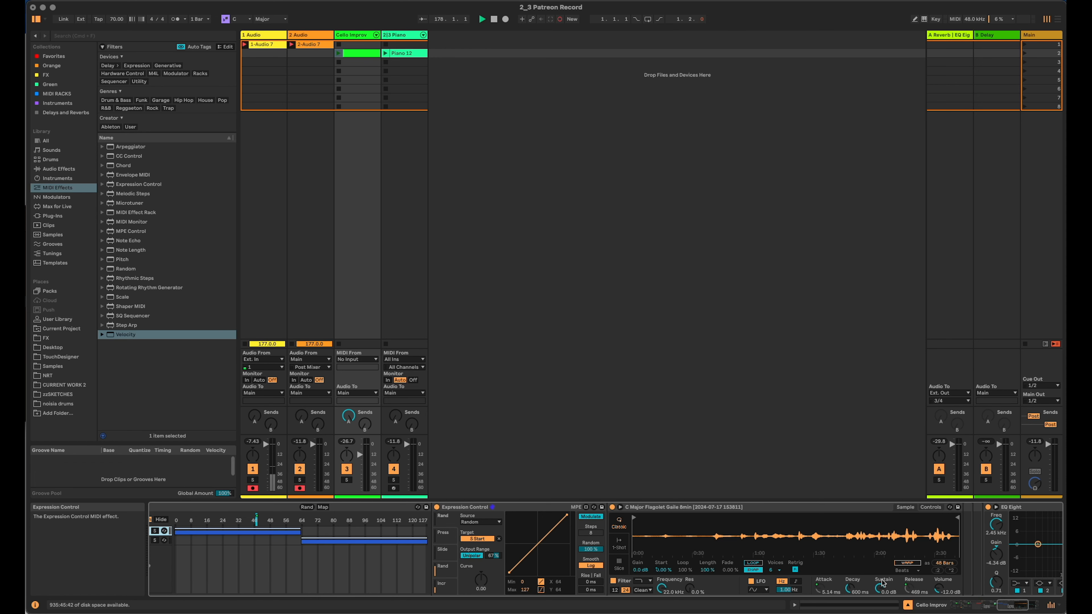
scroll(552, 507, left, 10)
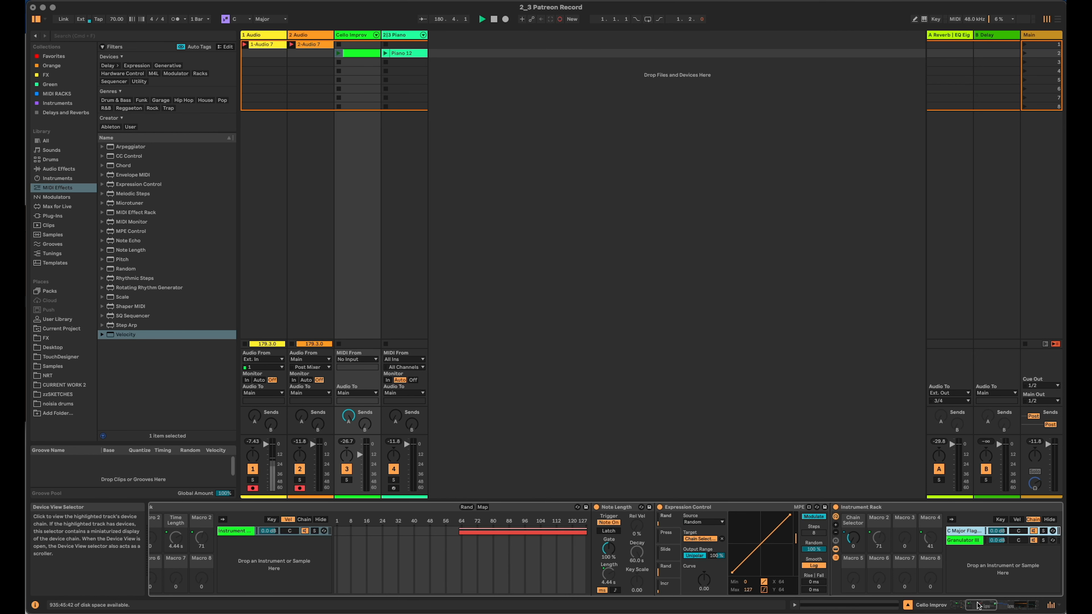
drag(979, 605, 992, 606)
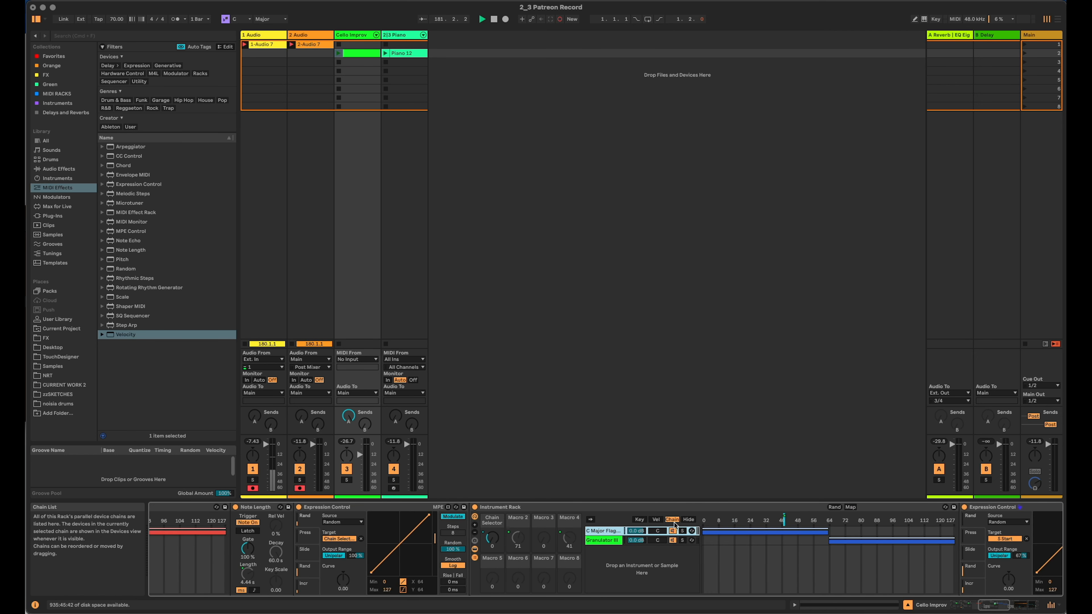
click(995, 607)
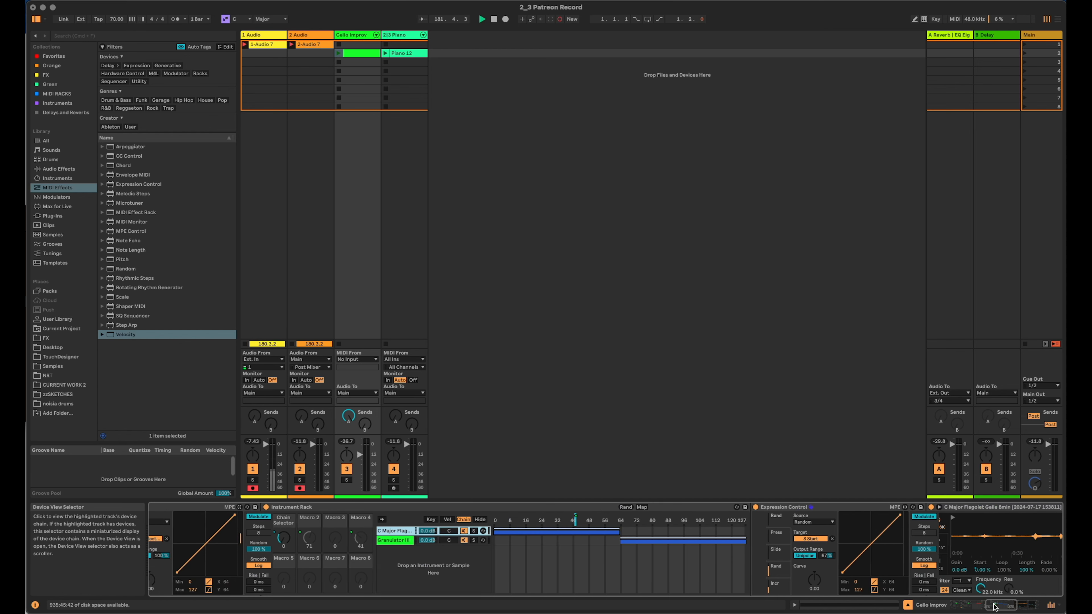
drag(995, 607, 1004, 607)
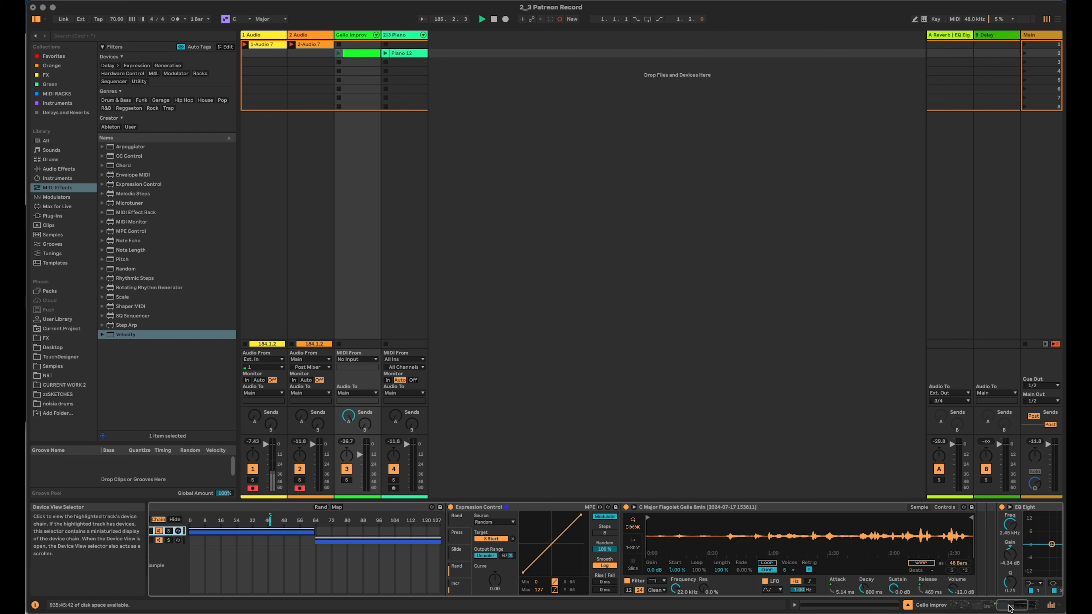
drag(1010, 607, 997, 608)
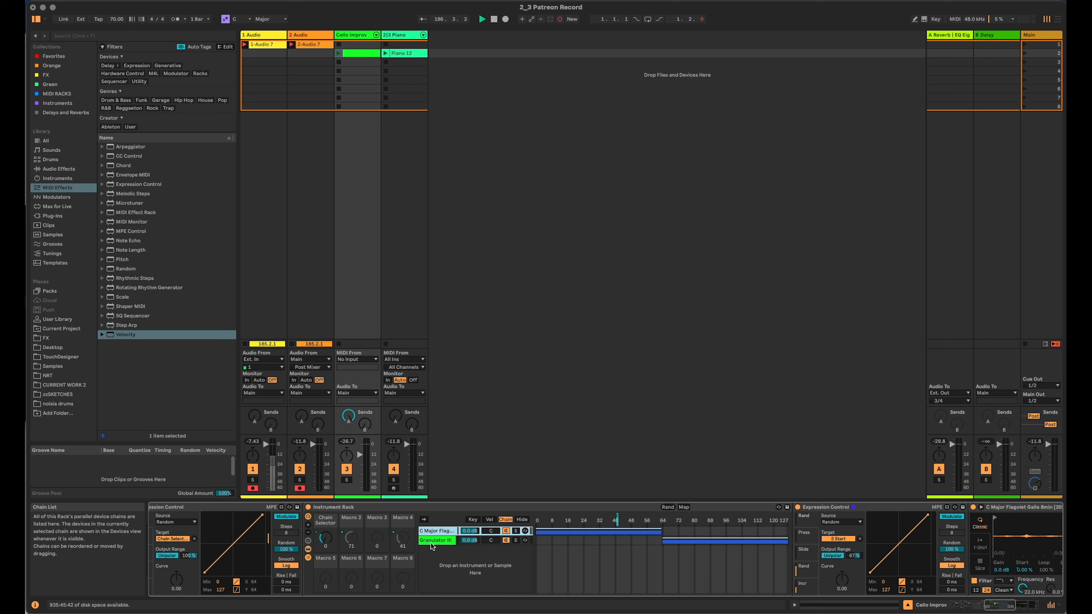
Select the Granulator III chain, examine its Expression Control, Granulator III and LFO devices, and fold the EQ Eight.
click(439, 543)
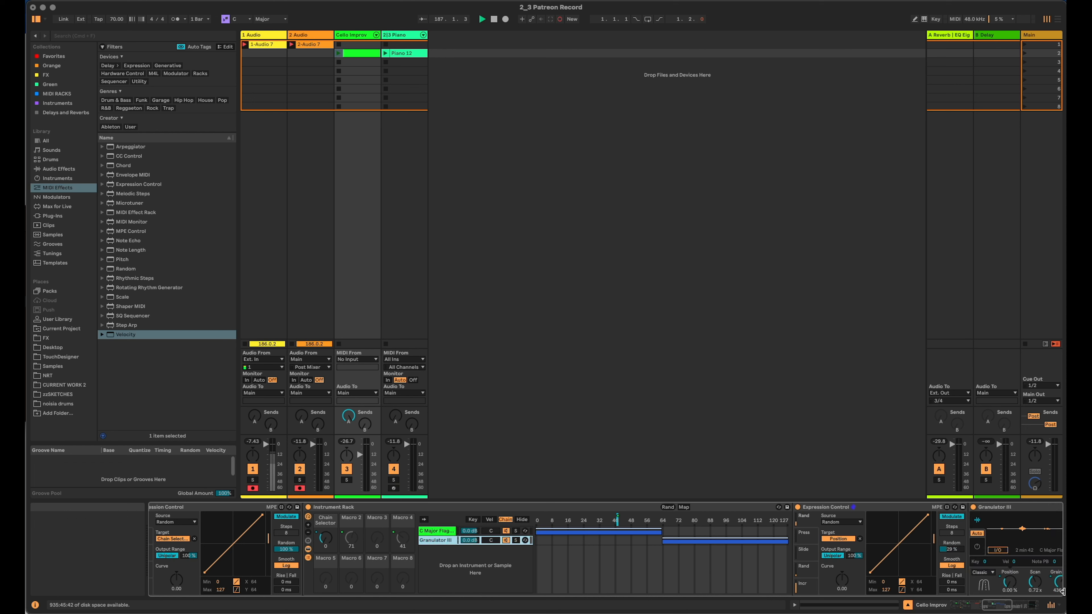
drag(1000, 606, 1014, 606)
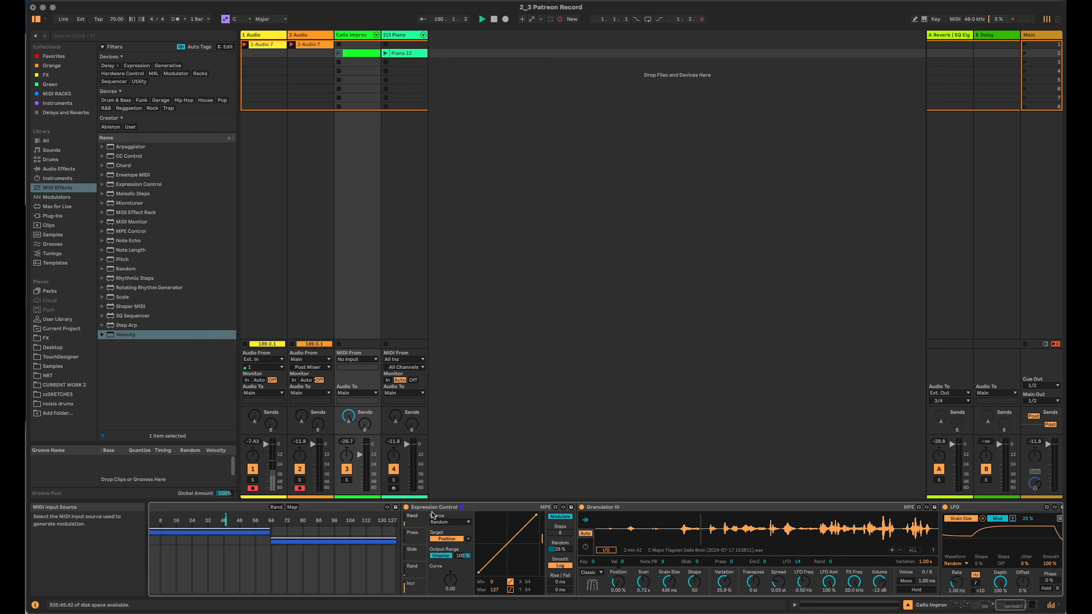
click(1006, 605)
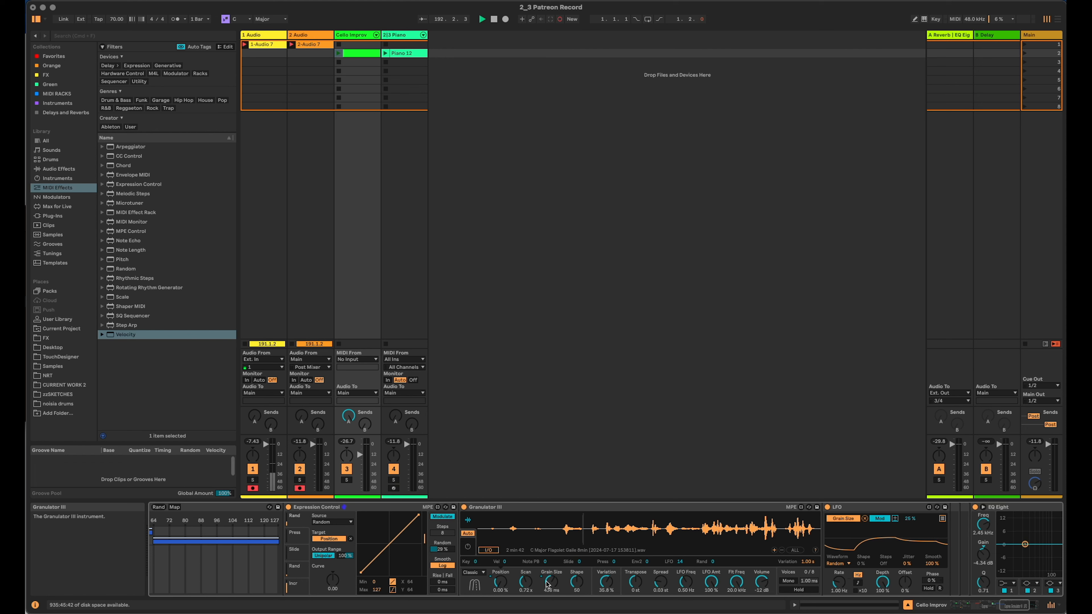
click(1011, 606)
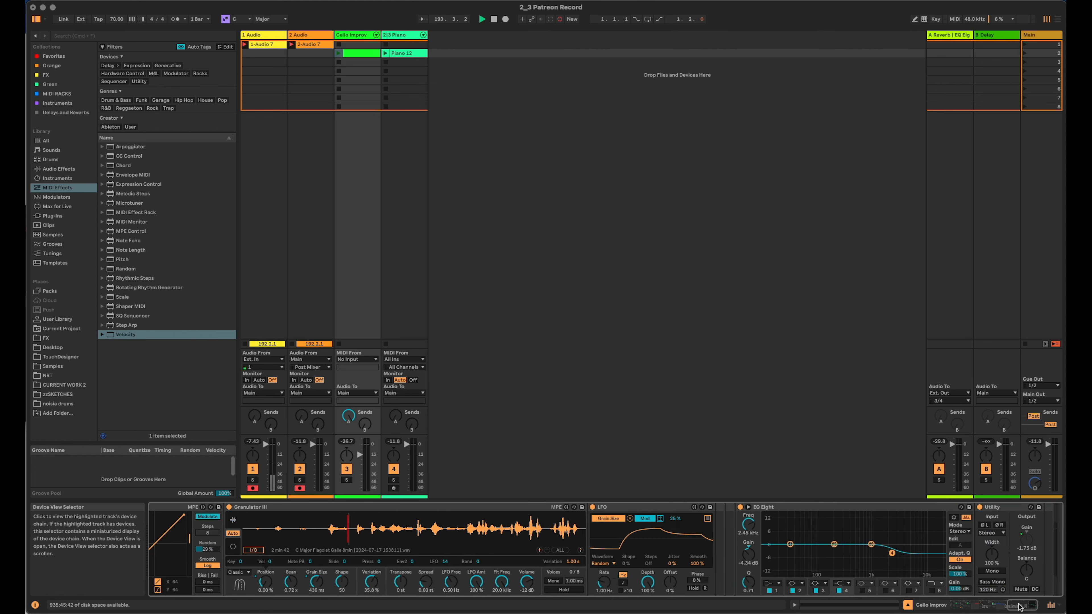
double_click(782, 508)
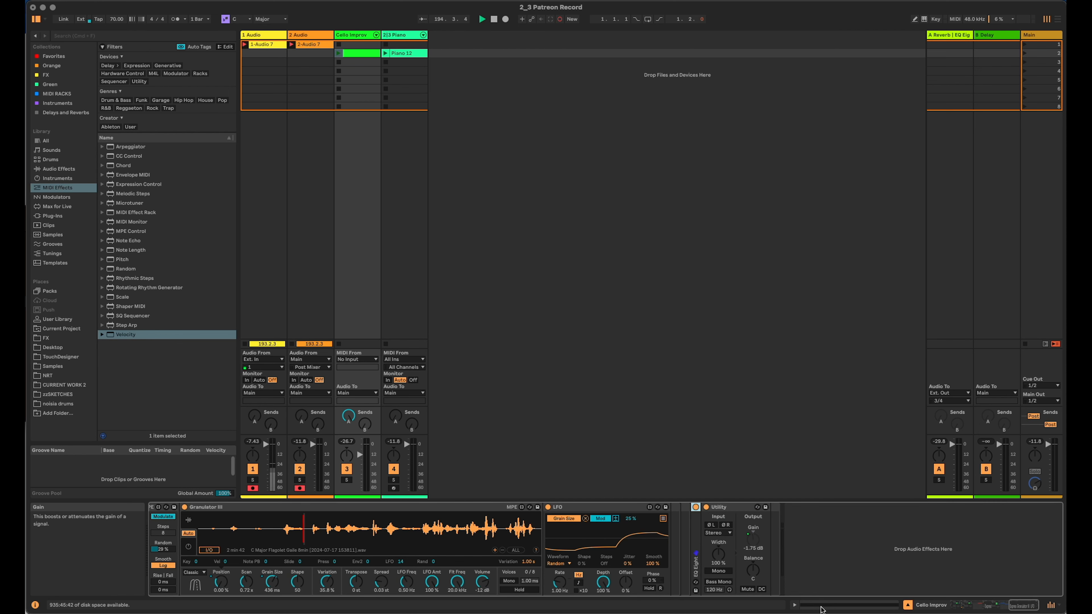
Return to the start of the device chain and hide the cello rack's nested devices, leaving its macros and variations shown.
click(996, 607)
drag(995, 606, 951, 607)
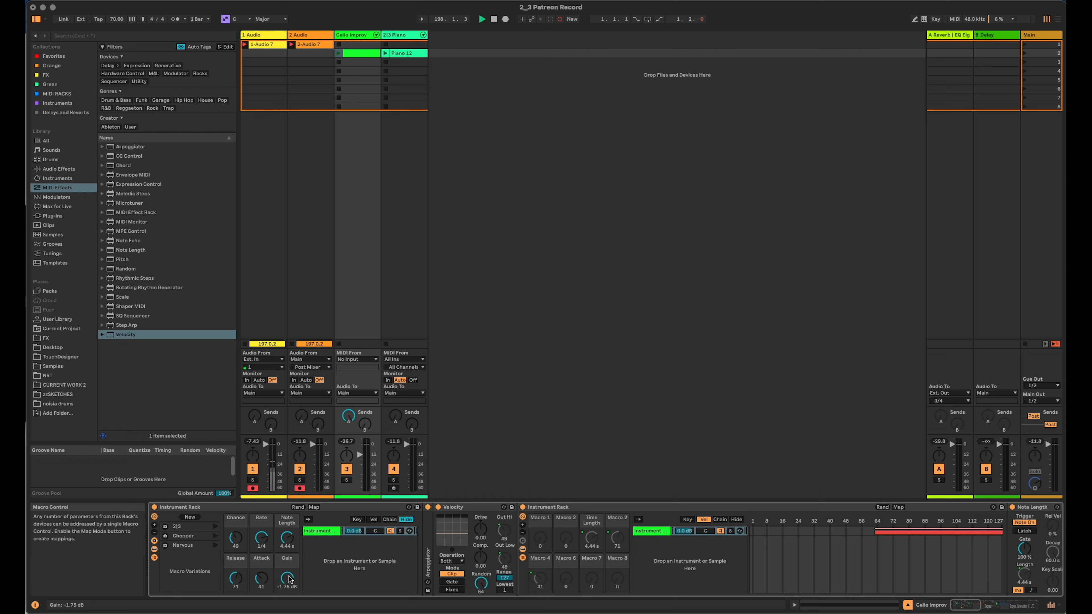
click(155, 557)
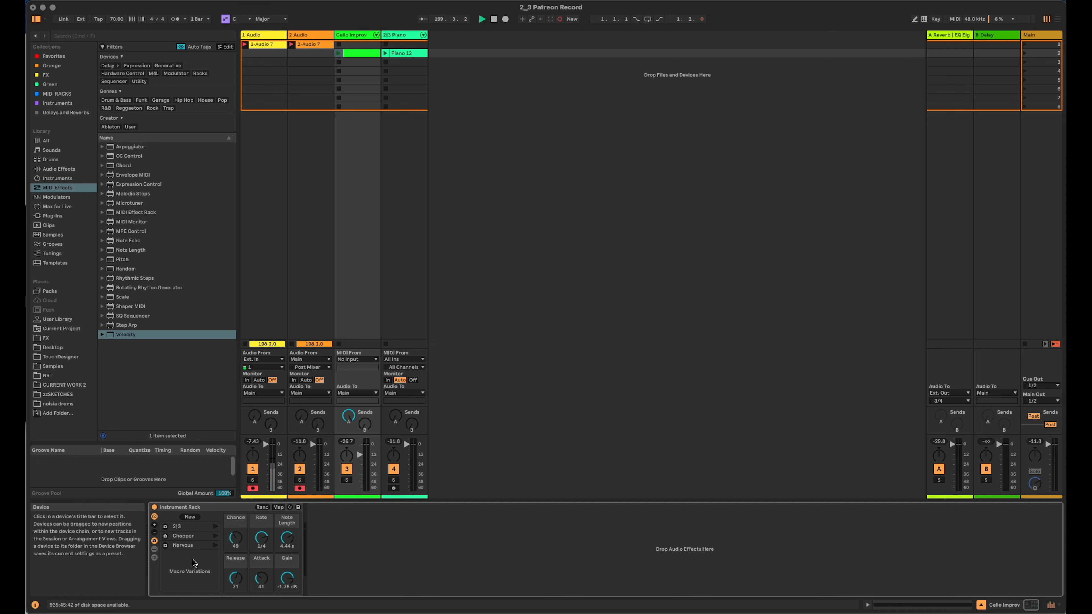
Launch the Cello Improv clip and set its macros to Chance 127, Rate 1/24, Note Length 36.7 ms, Release 26 and Attack 24.
click(337, 54)
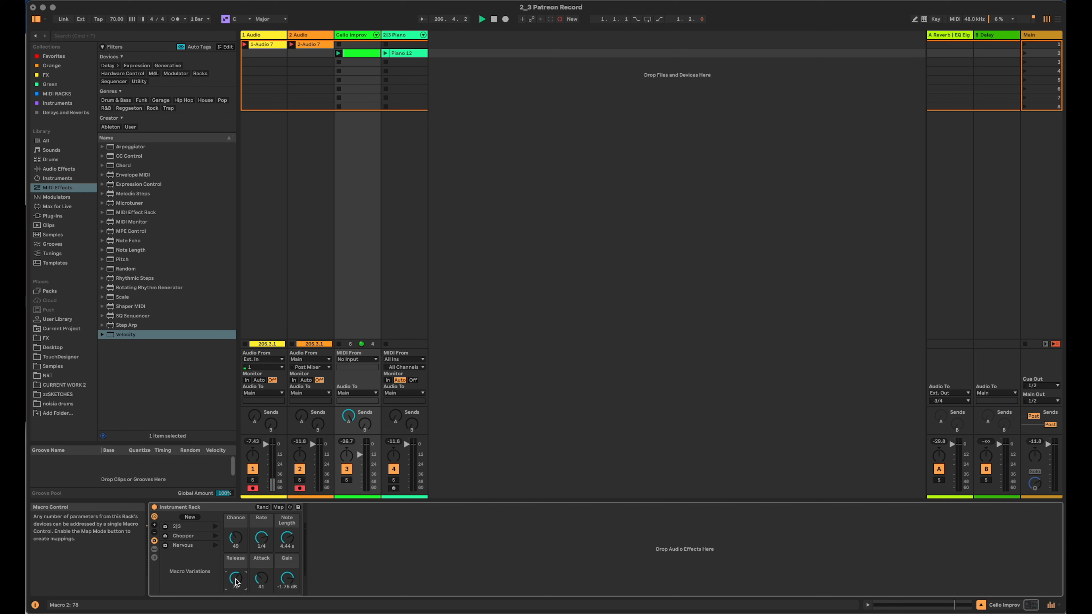
drag(235, 538, 236, 490)
drag(254, 537, 264, 599)
drag(287, 538, 287, 572)
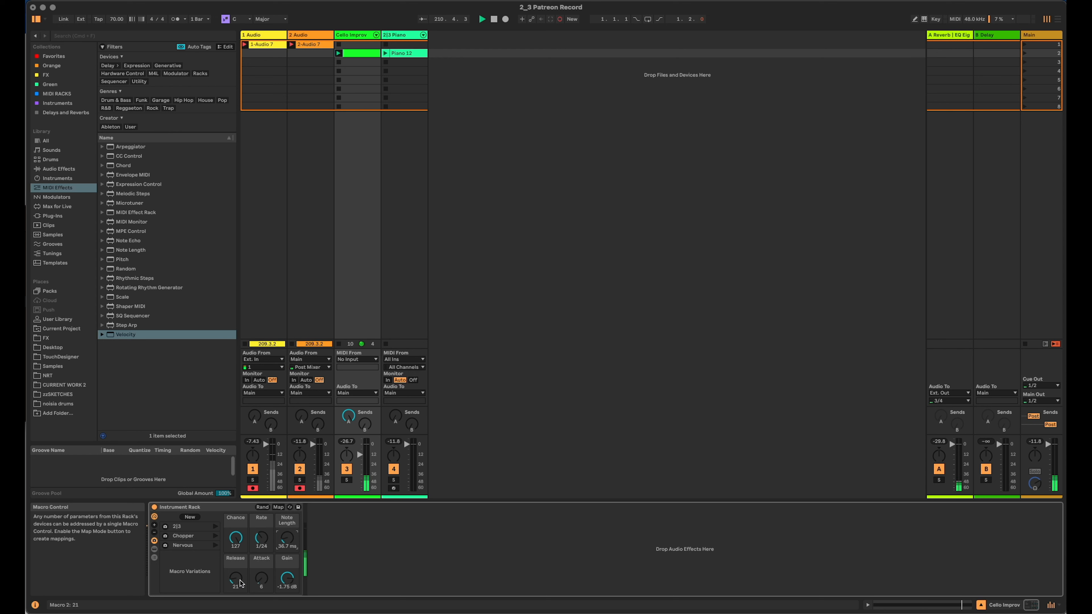
drag(240, 584, 252, 581)
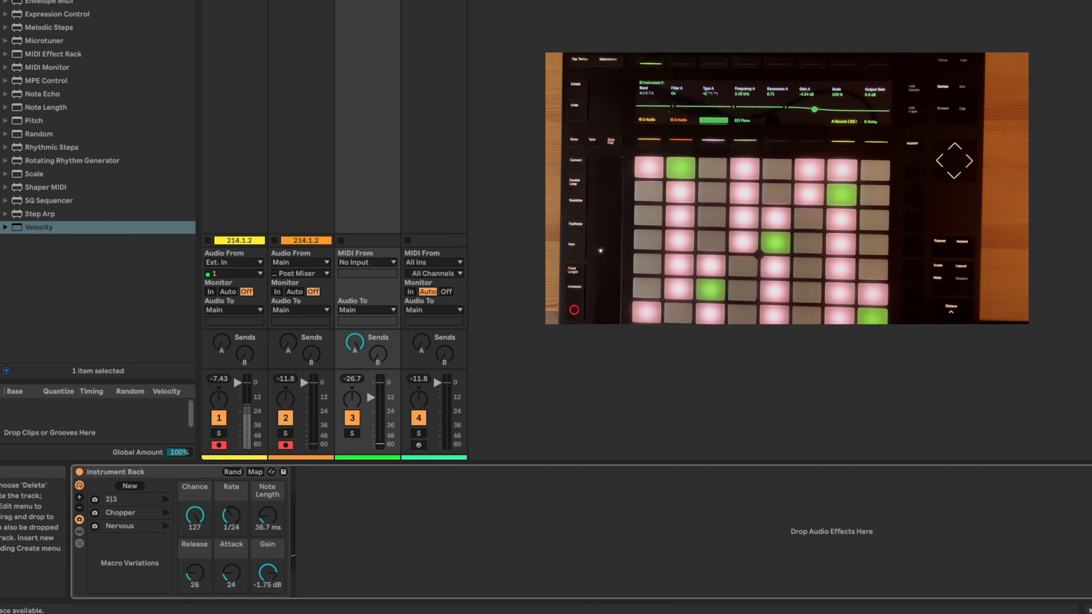
On the 2|3 Piano track, shorten the sample region to the first 2 beats, and extend it back to the full 8 bars.
click(434, 1)
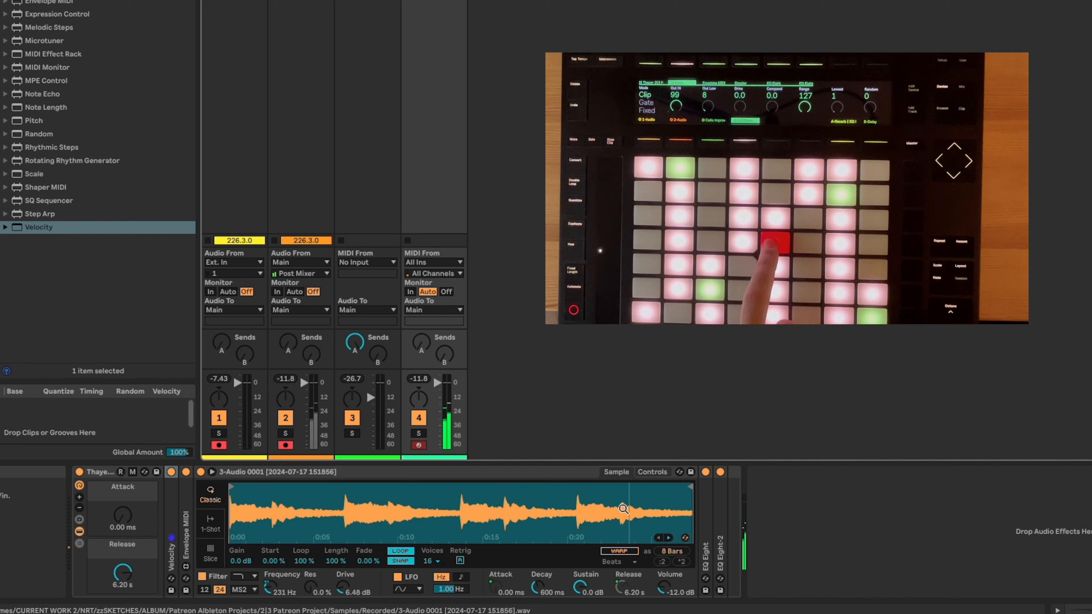
drag(690, 501, 257, 491)
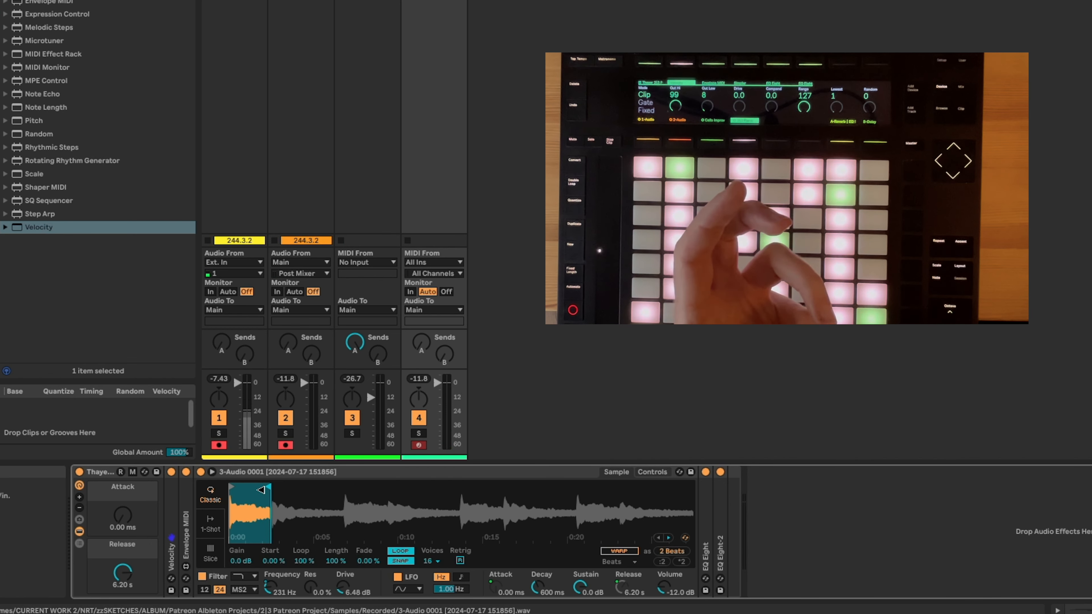
drag(265, 483, 690, 483)
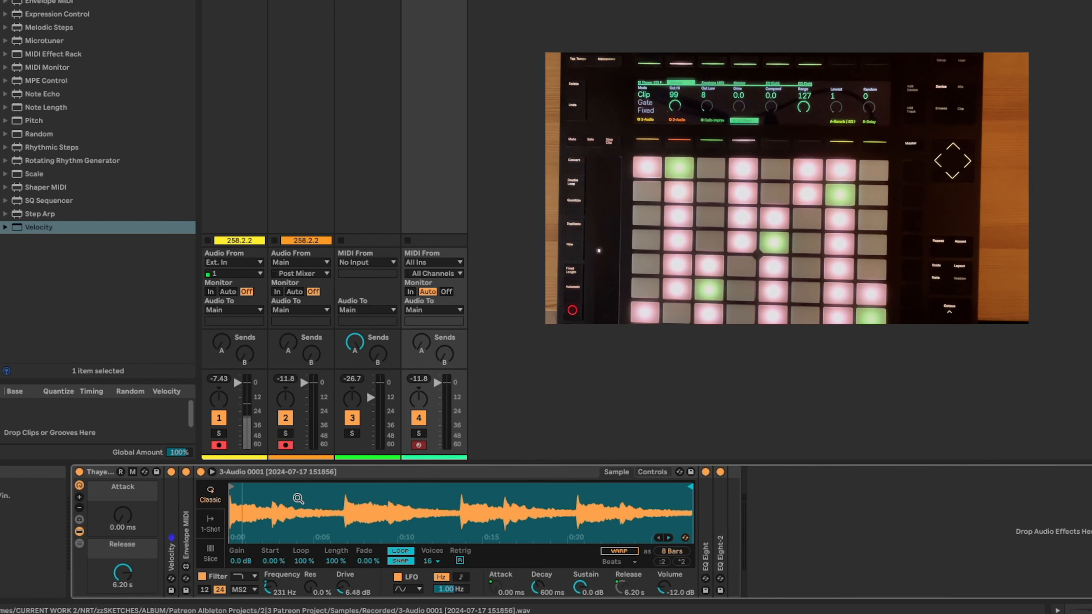
Unfold the piano track's Velocity device to examine its Out Hi and Out Low range, and fold it again.
double_click(170, 545)
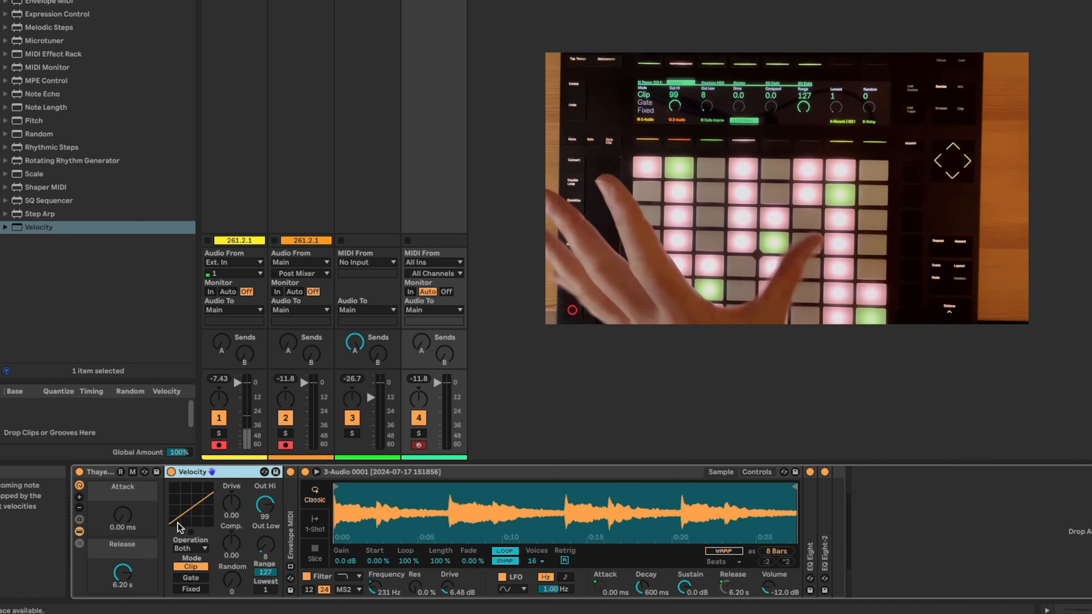
double_click(188, 474)
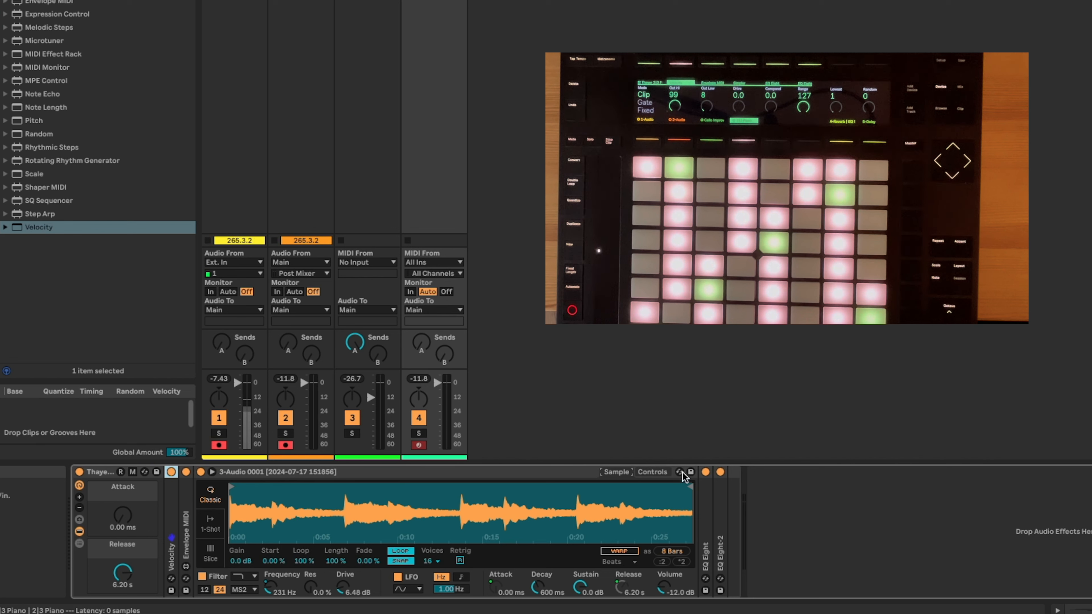
Show the piano sampler's filter, LFO and amplitude envelope controls, and unfold the Envelope MIDI device that modulates the filter frequency.
click(652, 472)
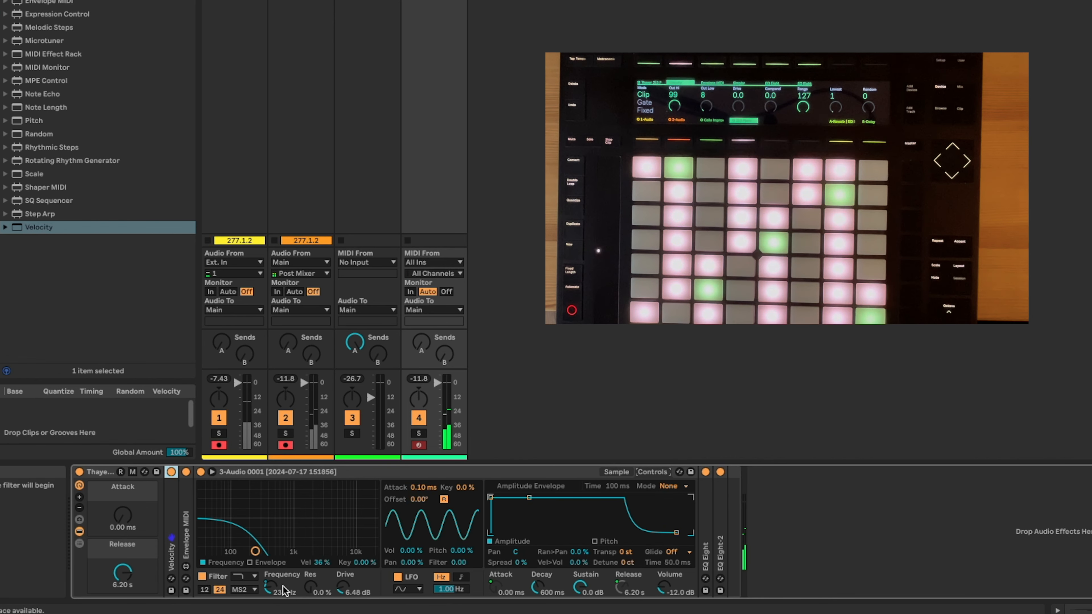
double_click(188, 533)
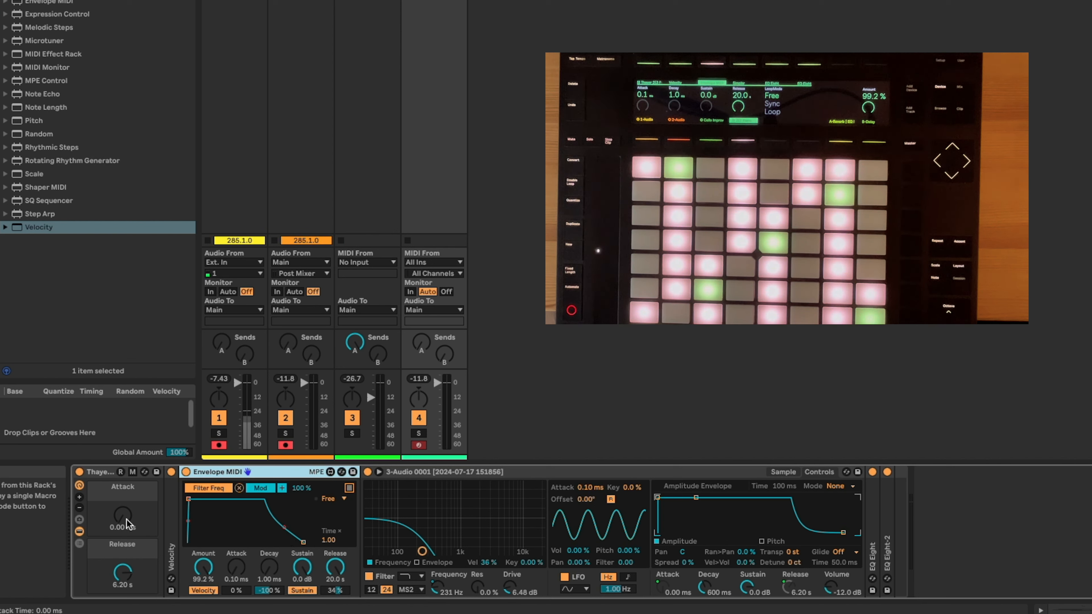
Try the piano rack's Release macro at 1.00 ms, and raise it to 4.46 s.
drag(127, 571, 127, 613)
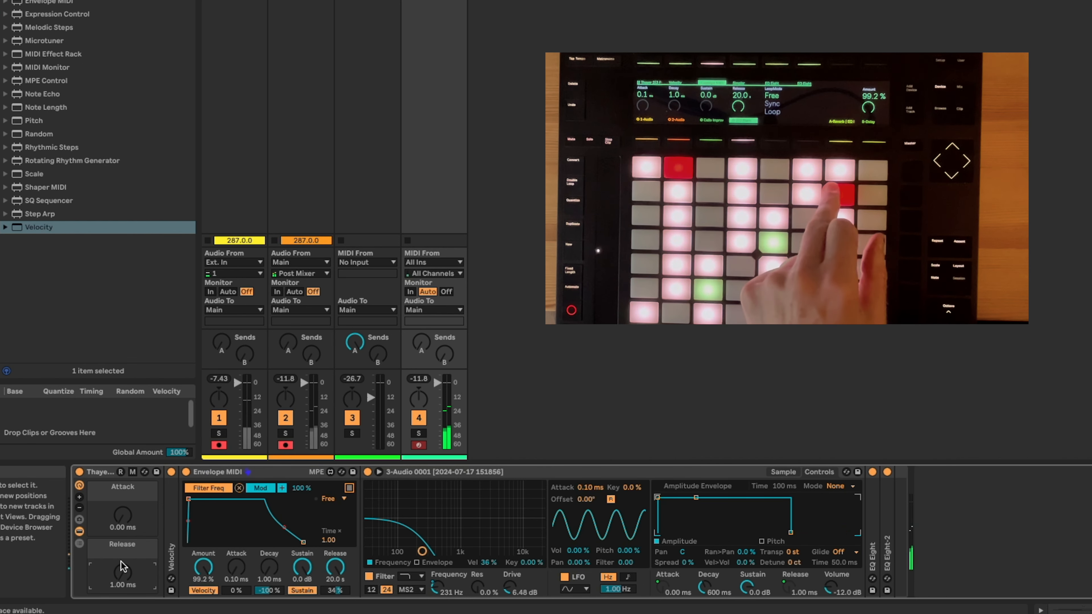
drag(122, 568, 122, 513)
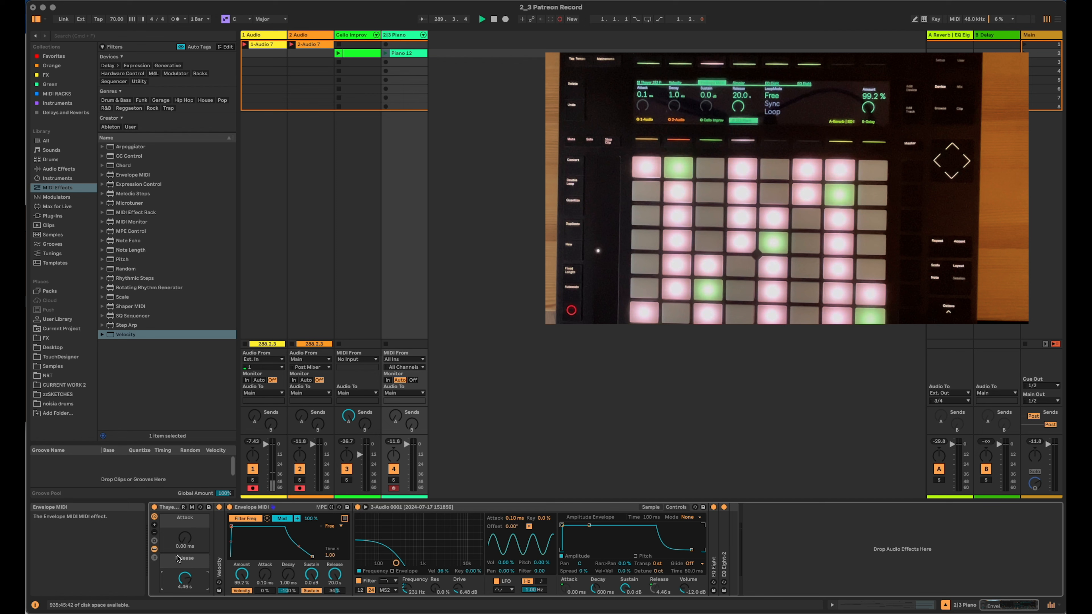
Hide the piano rack's nested devices so only its Attack and Release macros are shown, and launch the clip on the Cello Improv track.
click(79, 543)
click(154, 558)
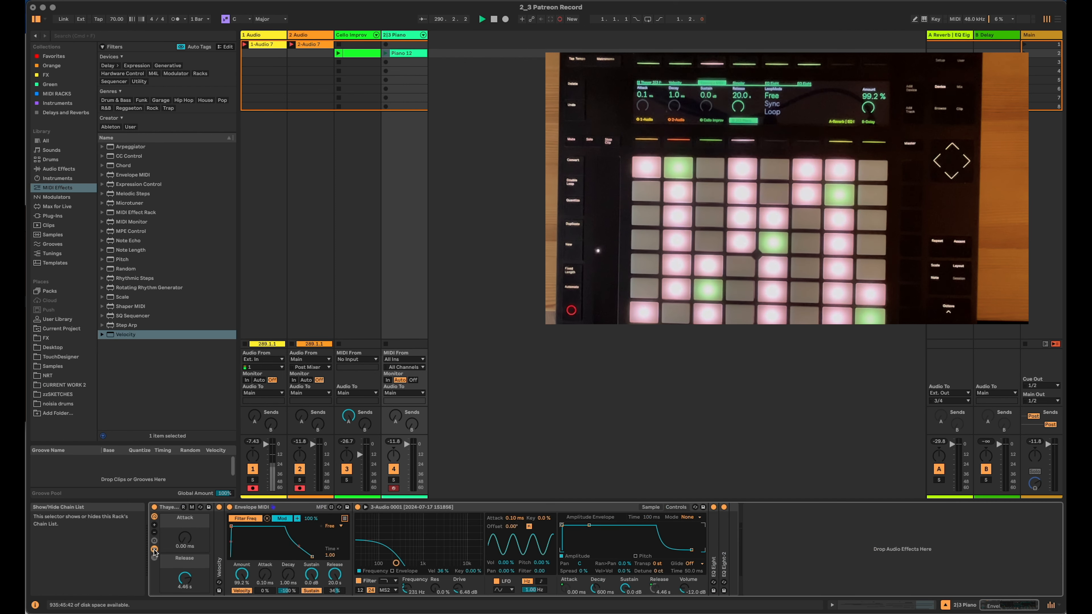
click(154, 550)
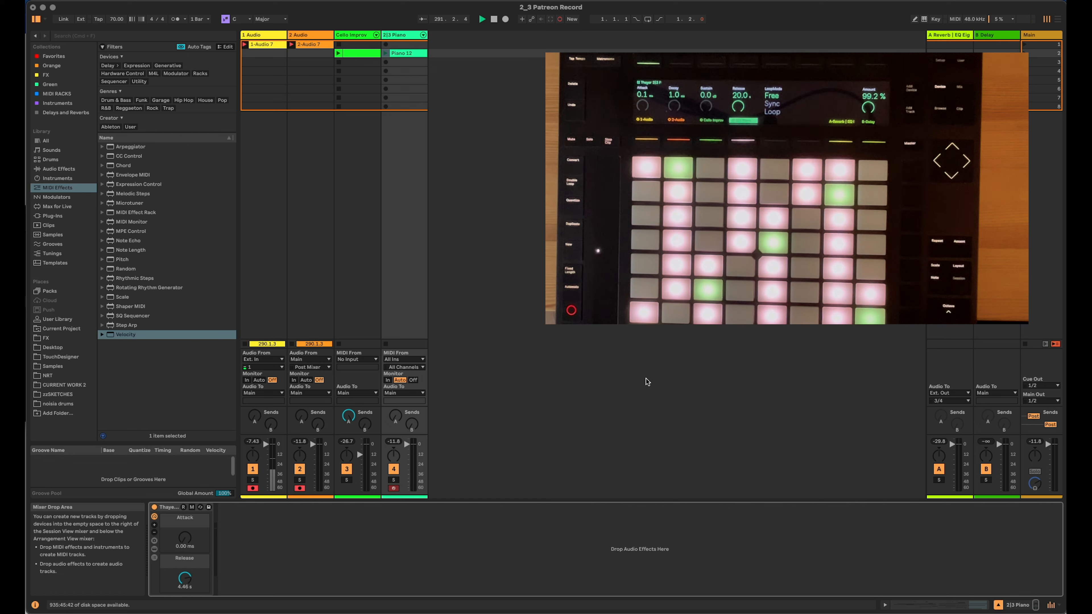
click(339, 54)
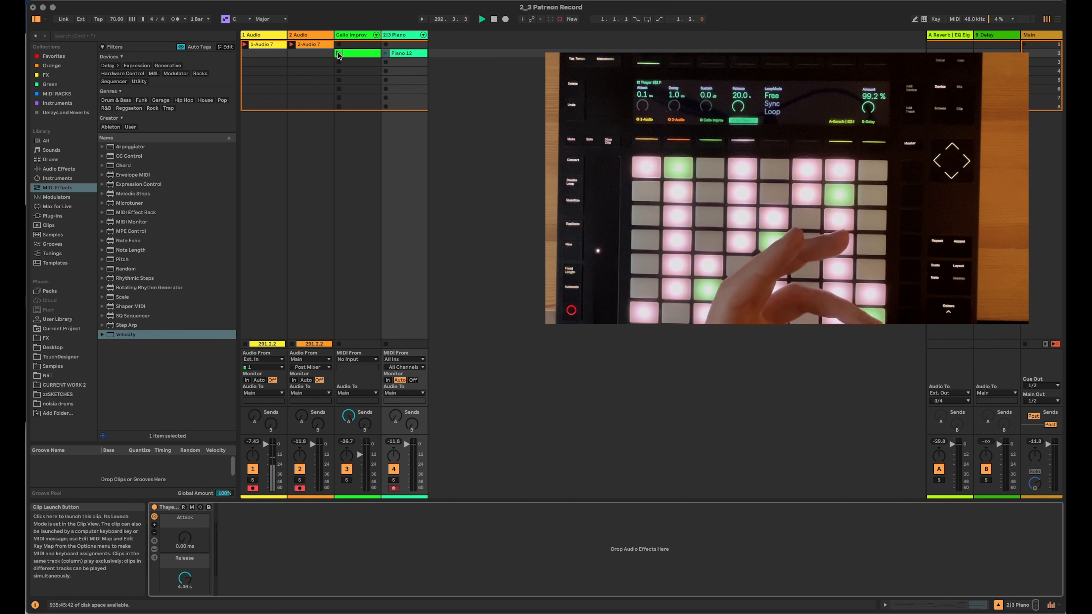